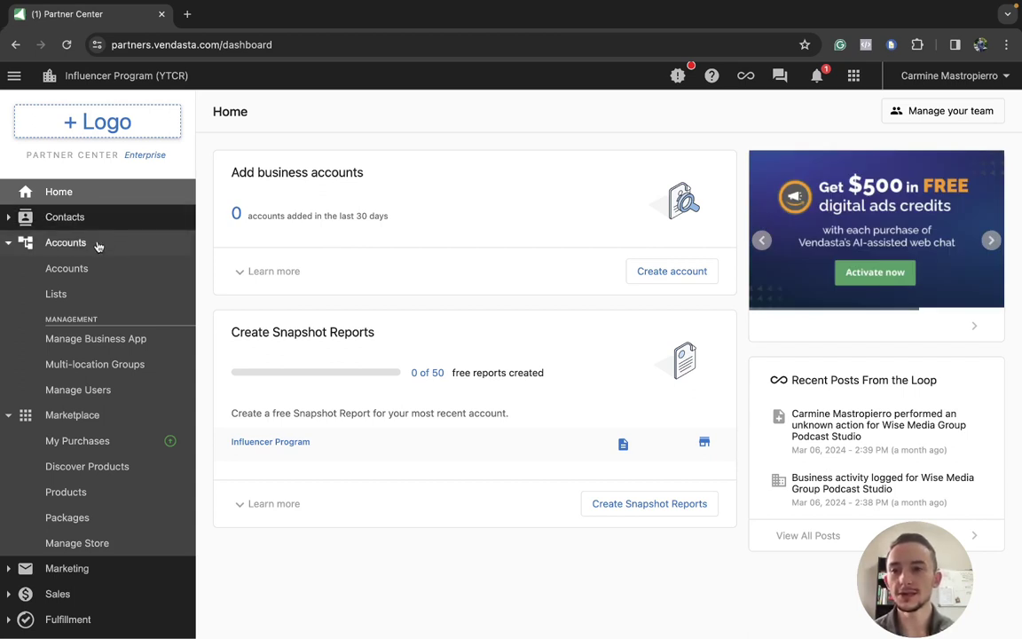
Open the Business App Pro package page from Marketplace > Packages.
{"action": "left_click", "coordinate": [93, 270]}
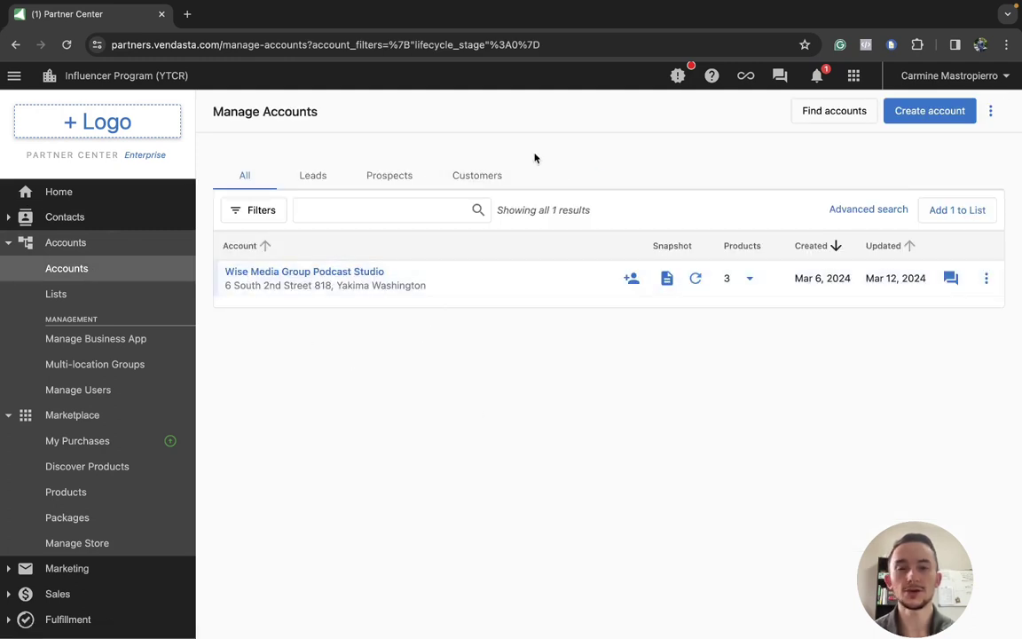
{"action": "scroll", "coordinate": [105, 333], "scroll_direction": "down", "scroll_amount": 3}
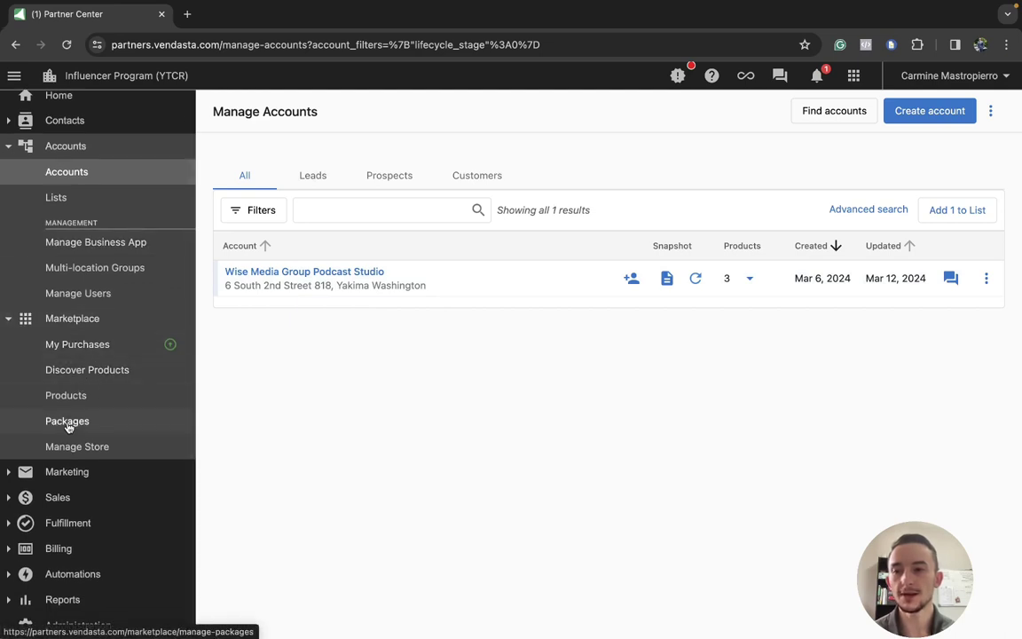
{"action": "left_click", "coordinate": [67, 421]}
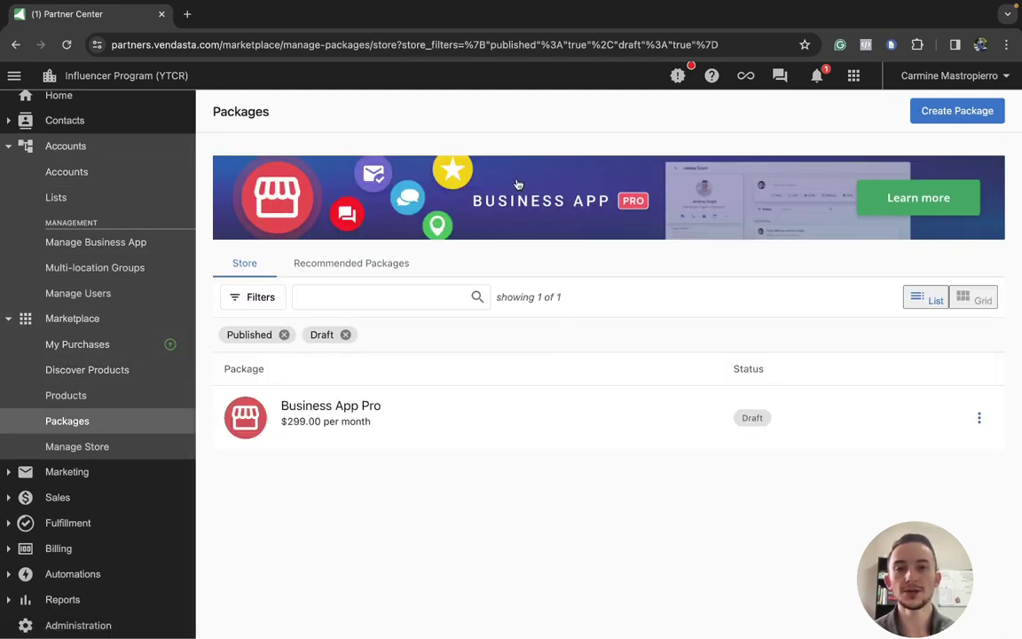
{"action": "left_click", "coordinate": [906, 203]}
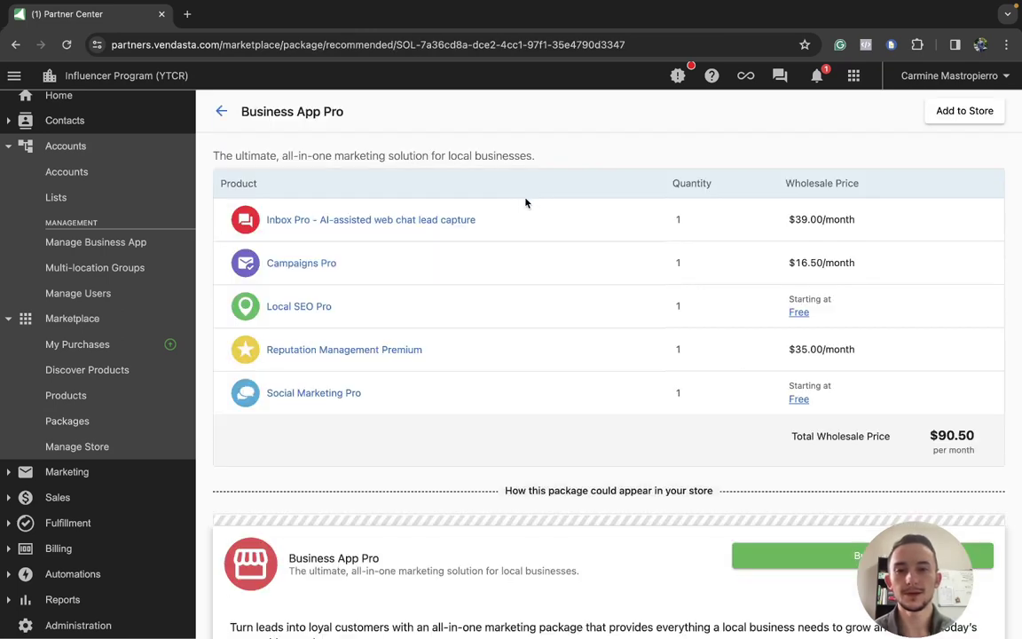
Scroll through Business App Pro's bundled products, prices and Inbox Pro feature details.
{"action": "scroll", "coordinate": [589, 209], "scroll_direction": "down", "scroll_amount": 2}
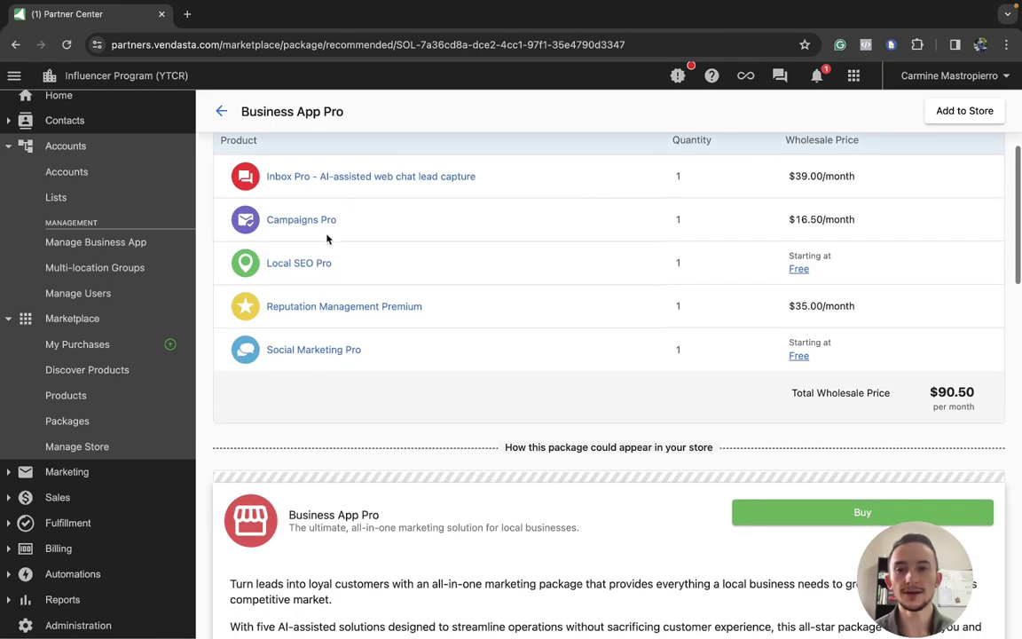
{"action": "scroll", "coordinate": [532, 210], "scroll_direction": "down", "scroll_amount": 1}
{"action": "scroll", "coordinate": [506, 210], "scroll_direction": "down", "scroll_amount": 2}
{"action": "scroll", "coordinate": [507, 213], "scroll_direction": "down", "scroll_amount": 5}
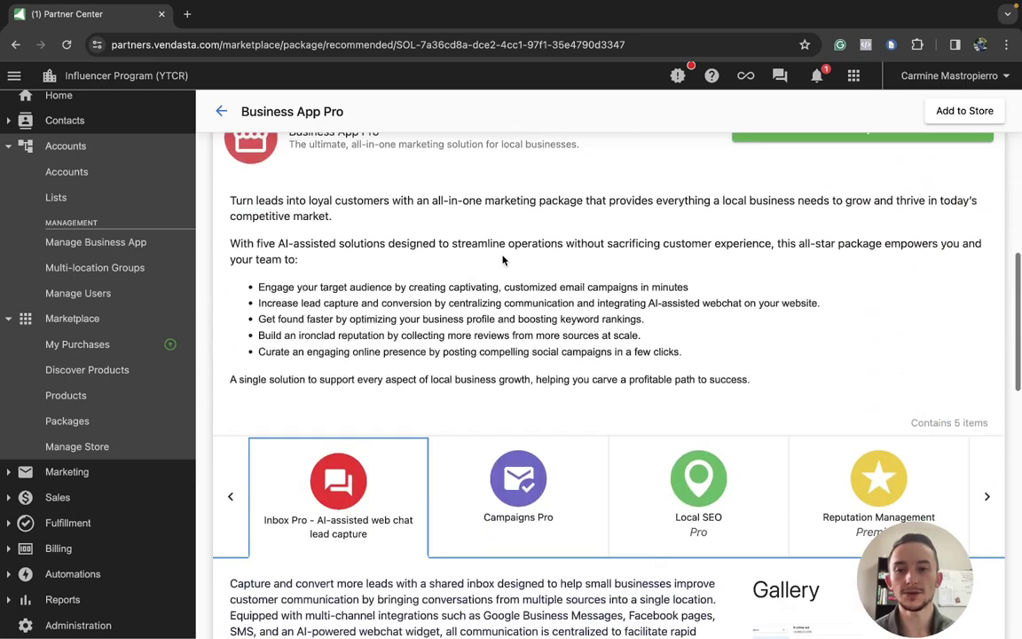
{"action": "scroll", "coordinate": [503, 270], "scroll_direction": "down", "scroll_amount": 5}
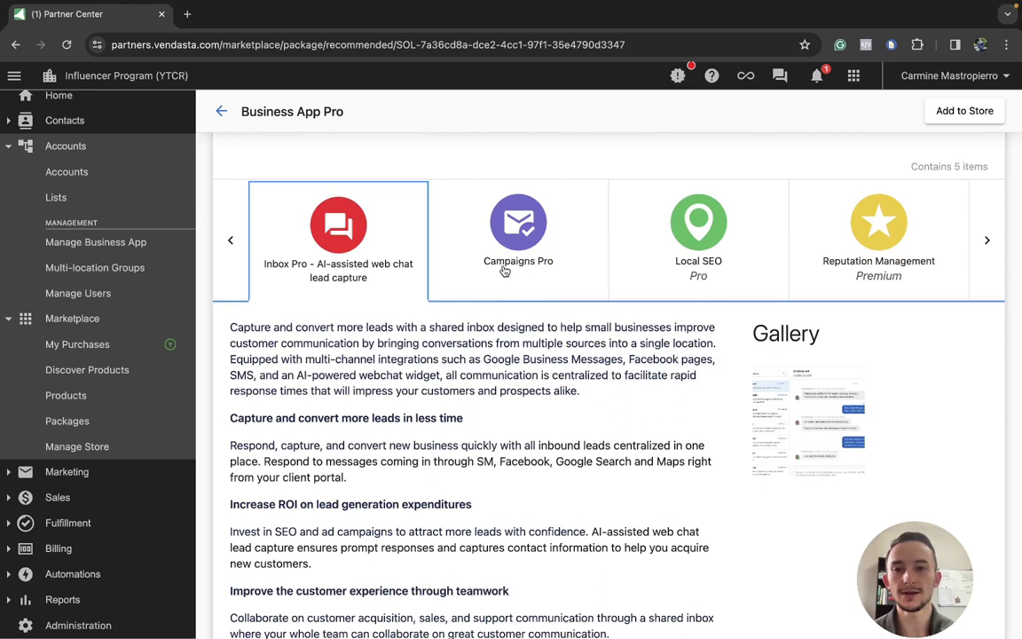
{"action": "scroll", "coordinate": [361, 236], "scroll_direction": "down", "scroll_amount": 1}
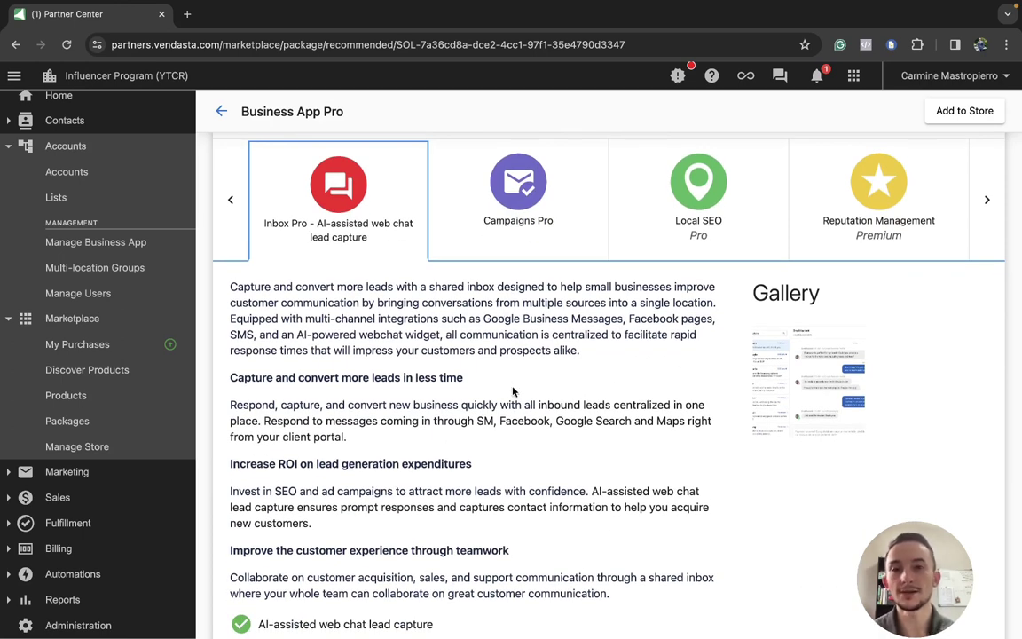
{"action": "scroll", "coordinate": [512, 391], "scroll_direction": "down", "scroll_amount": 2}
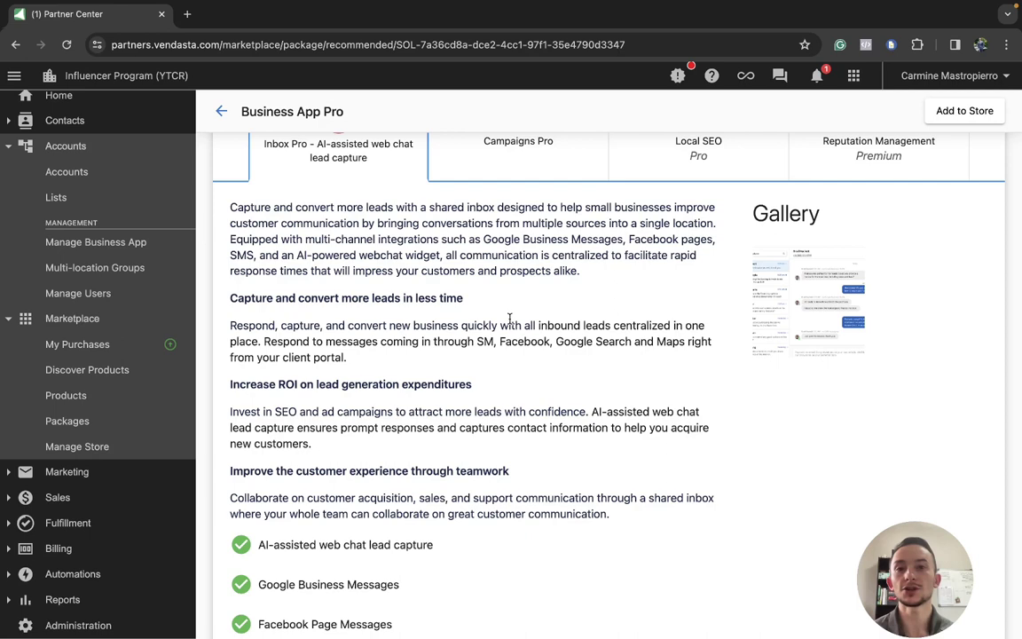
{"action": "scroll", "coordinate": [511, 319], "scroll_direction": "down", "scroll_amount": 2}
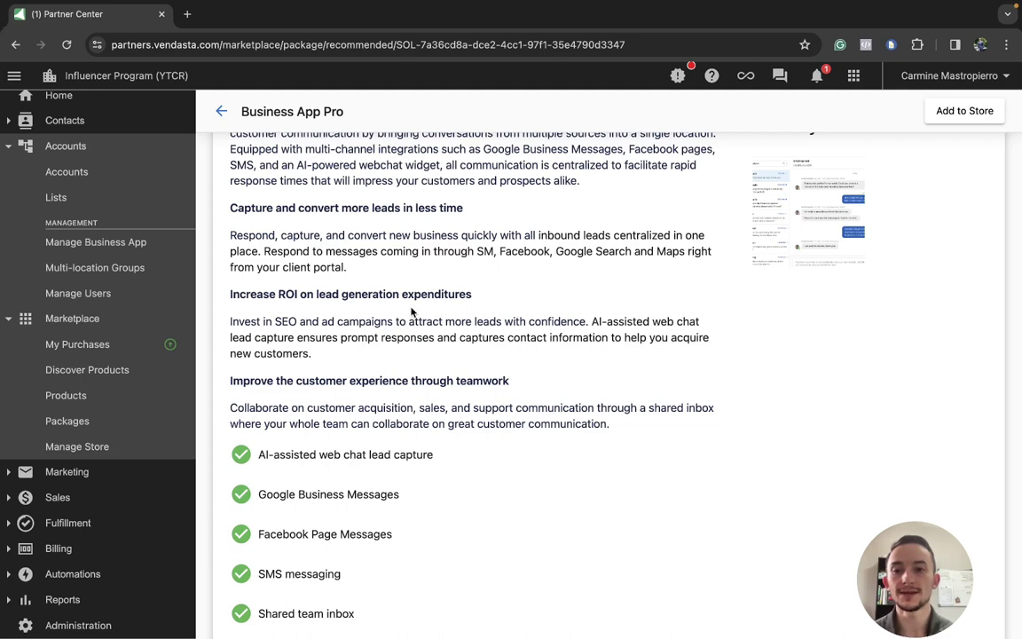
{"action": "scroll", "coordinate": [411, 310], "scroll_direction": "down", "scroll_amount": 3}
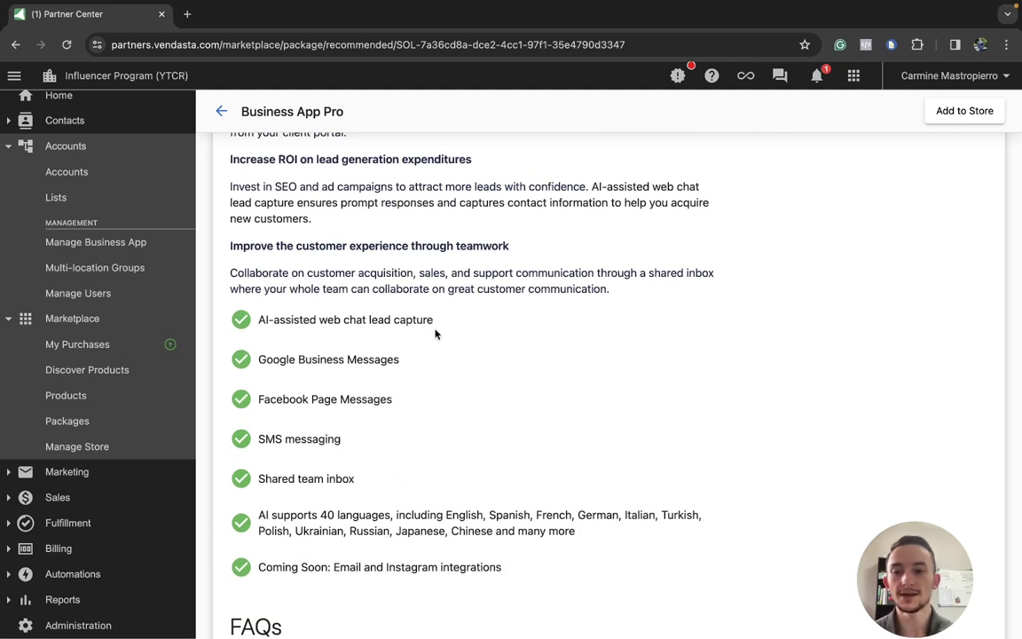
{"action": "scroll", "coordinate": [433, 330], "scroll_direction": "down", "scroll_amount": 1}
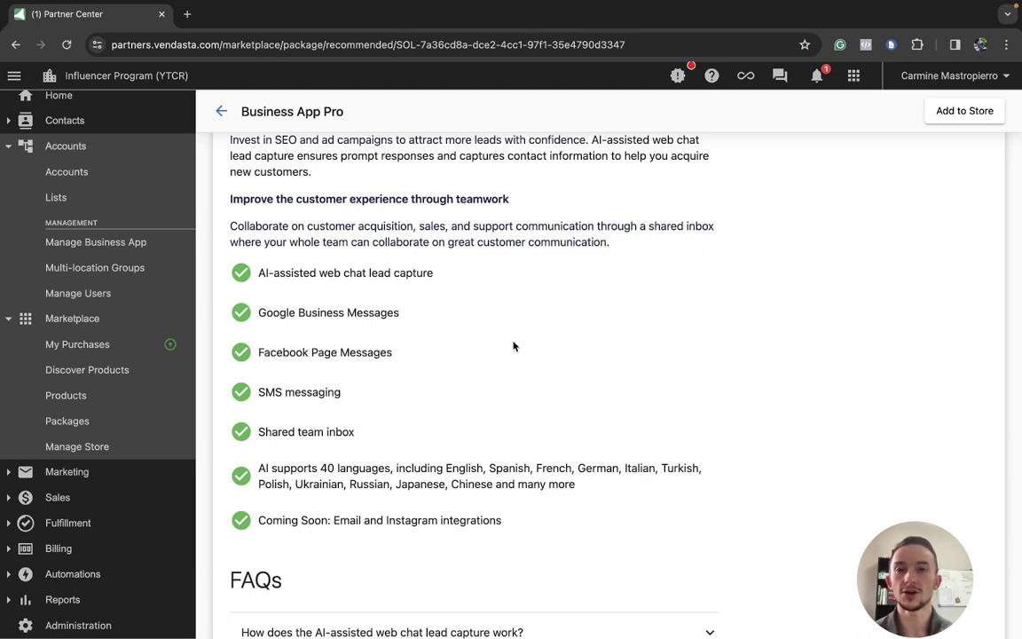
{"action": "scroll", "coordinate": [513, 346], "scroll_direction": "up", "scroll_amount": 3}
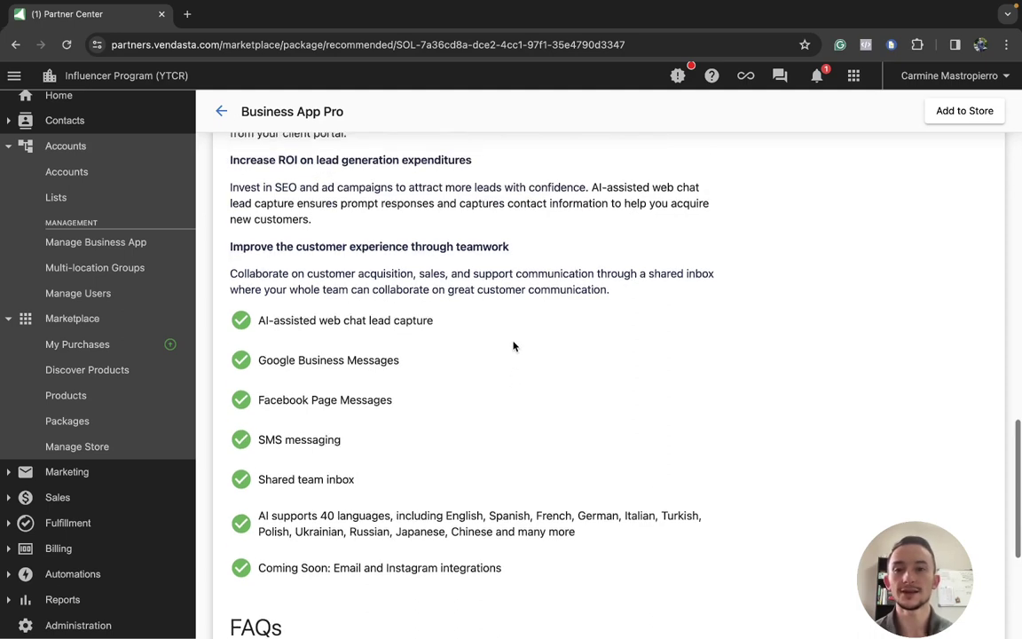
{"action": "scroll", "coordinate": [514, 347], "scroll_direction": "up", "scroll_amount": 6}
{"action": "scroll", "coordinate": [514, 346], "scroll_direction": "up", "scroll_amount": 2}
Show Campaigns Pro's feature list in the package, down to upcoming SMS campaigns.
{"action": "left_click", "coordinate": [520, 334]}
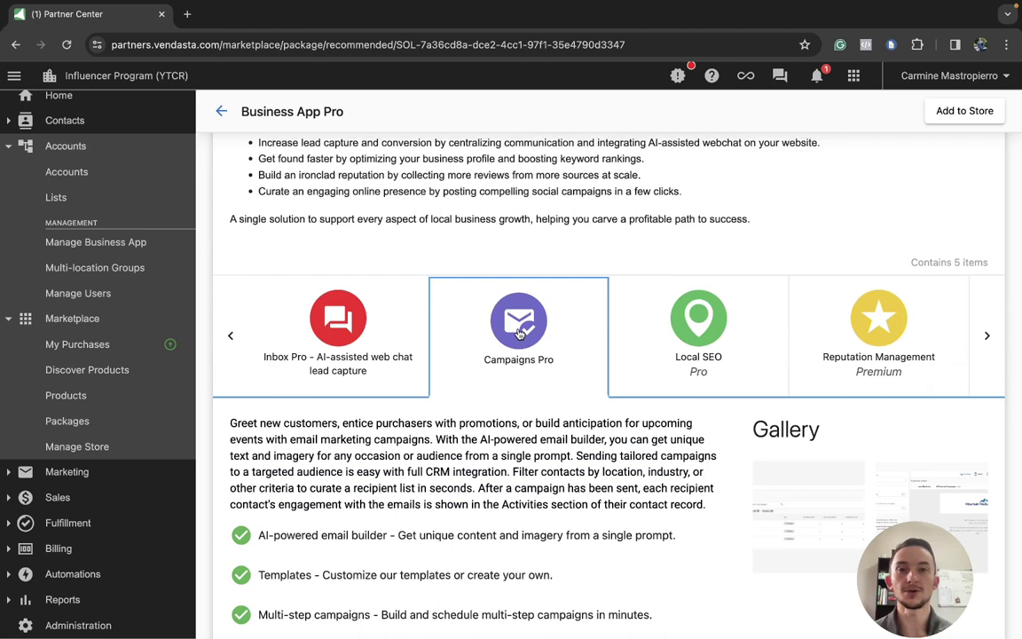
{"action": "scroll", "coordinate": [520, 333], "scroll_direction": "down", "scroll_amount": 3}
{"action": "scroll", "coordinate": [520, 333], "scroll_direction": "down", "scroll_amount": 2}
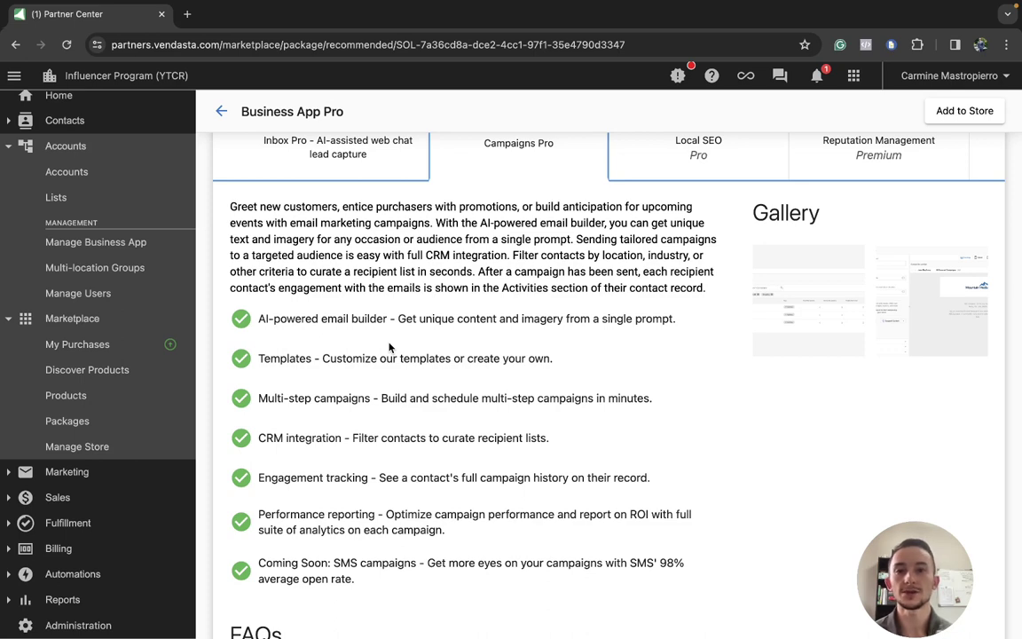
{"action": "scroll", "coordinate": [373, 355], "scroll_direction": "up", "scroll_amount": 1}
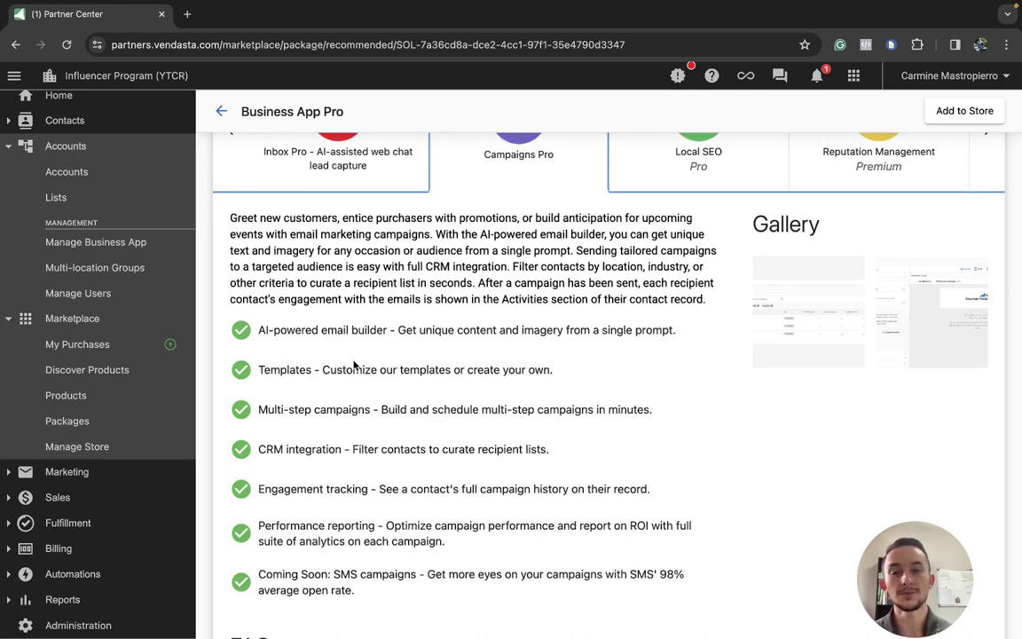
{"action": "scroll", "coordinate": [353, 365], "scroll_direction": "down", "scroll_amount": 1}
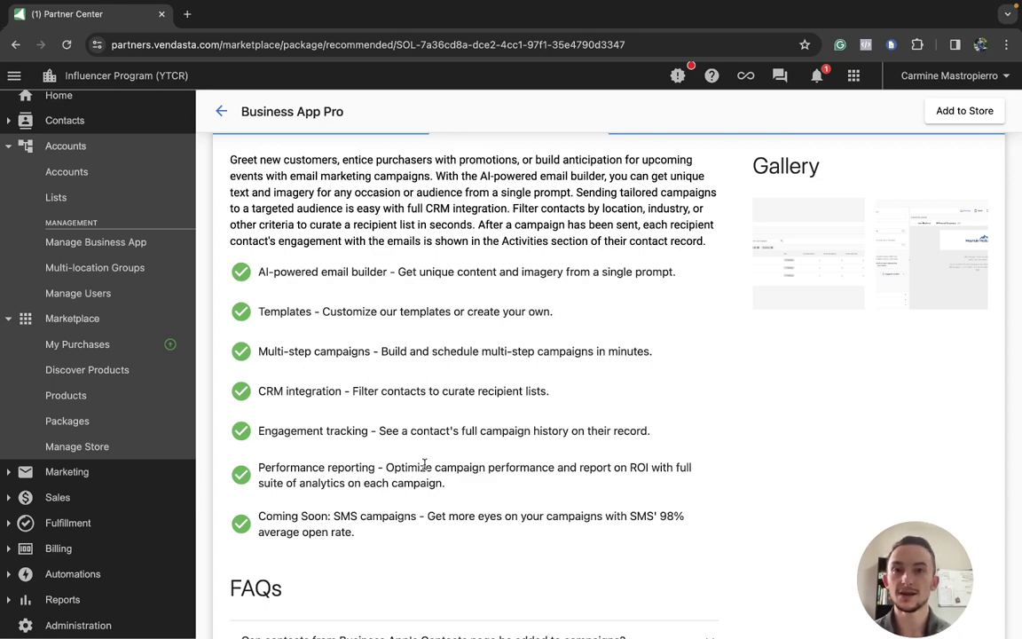
{"action": "scroll", "coordinate": [432, 433], "scroll_direction": "up", "scroll_amount": 3}
{"action": "scroll", "coordinate": [432, 433], "scroll_direction": "up", "scroll_amount": 1}
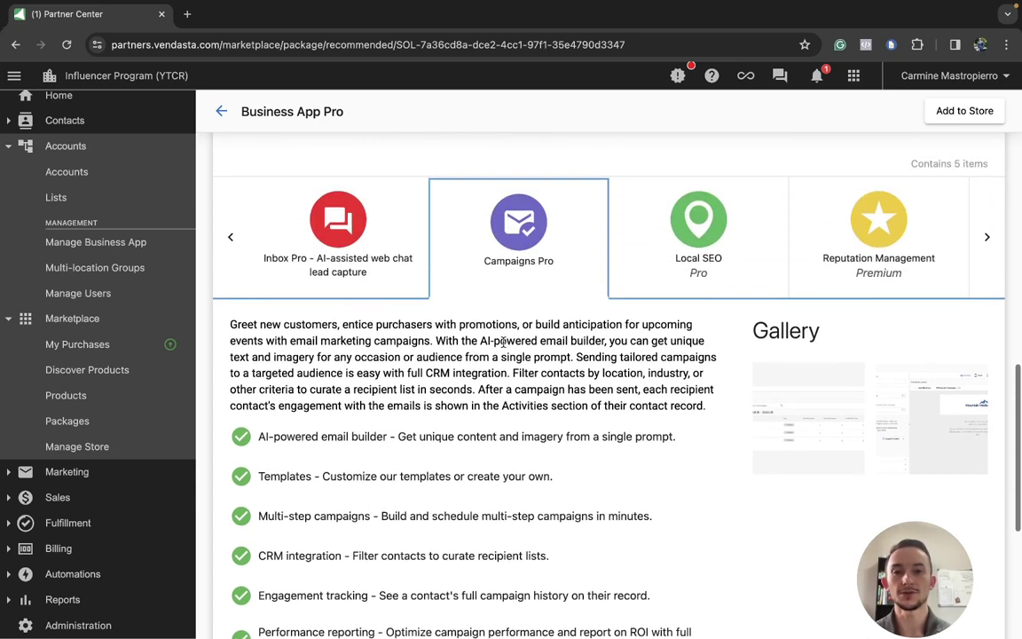
Display the Local SEO Pro tab and review its description and feature gallery.
{"action": "left_click", "coordinate": [703, 271]}
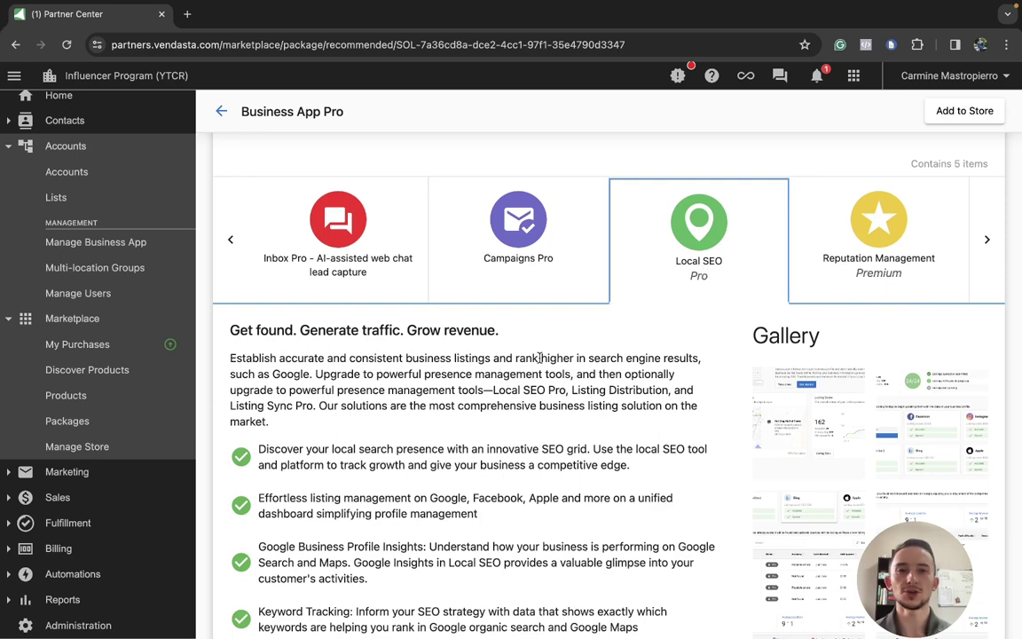
{"action": "scroll", "coordinate": [539, 358], "scroll_direction": "down", "scroll_amount": 2}
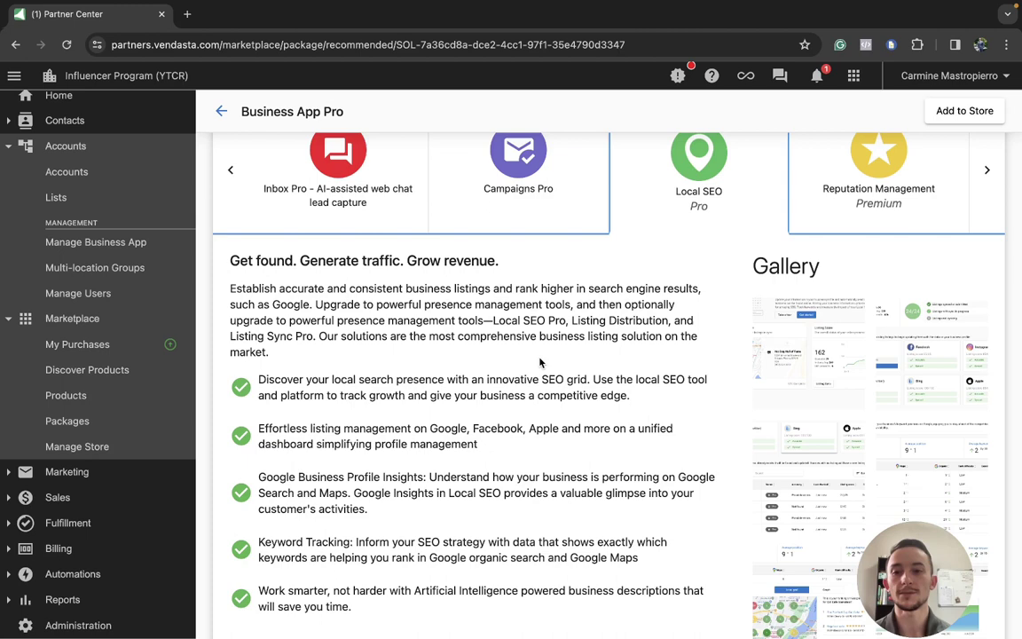
{"action": "scroll", "coordinate": [539, 362], "scroll_direction": "down", "scroll_amount": 3}
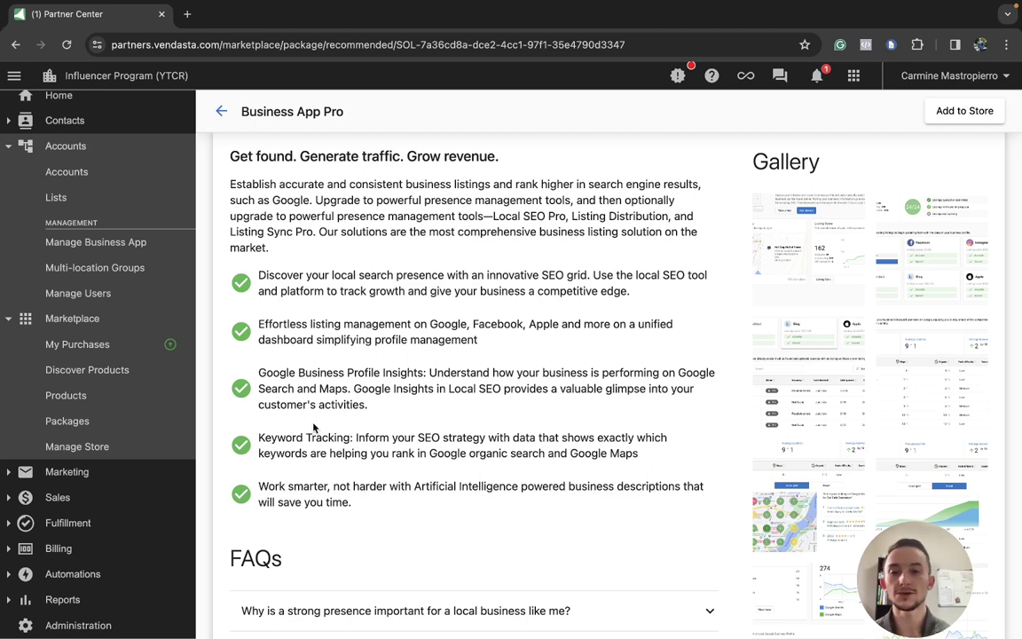
{"action": "scroll", "coordinate": [313, 428], "scroll_direction": "up", "scroll_amount": 1}
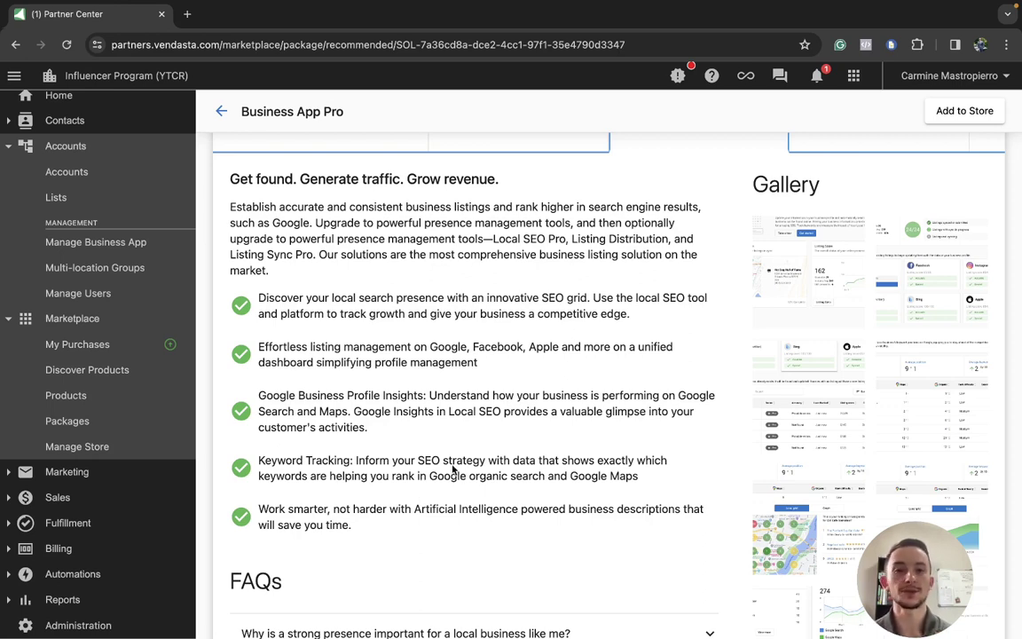
{"action": "scroll", "coordinate": [426, 400], "scroll_direction": "up", "scroll_amount": 2}
{"action": "scroll", "coordinate": [771, 289], "scroll_direction": "up", "scroll_amount": 3}
Display Reputation Management Premium's details and review its full feature list.
{"action": "left_click", "coordinate": [896, 233]}
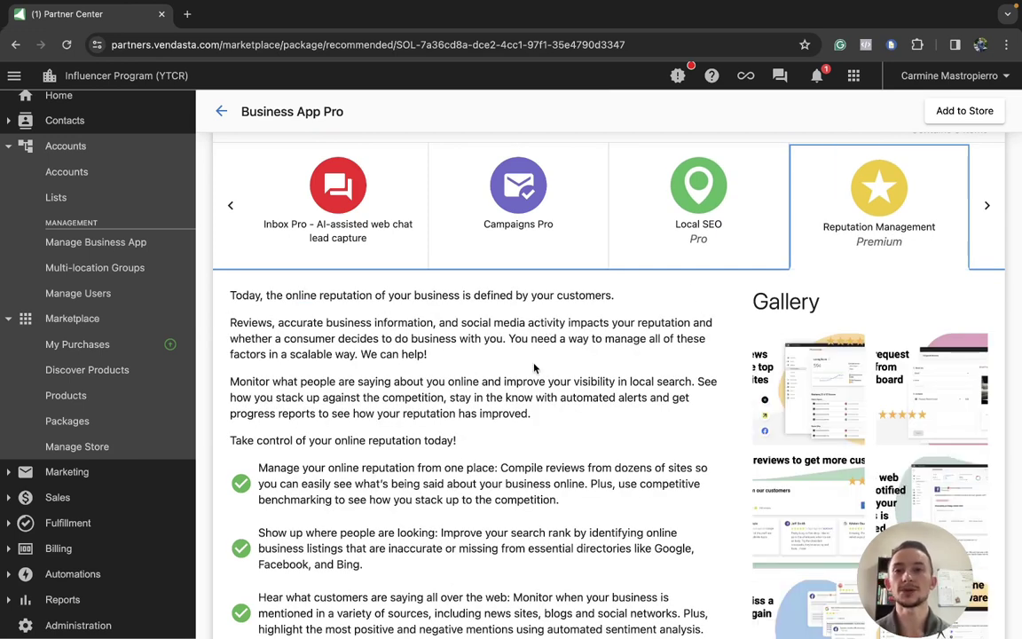
{"action": "scroll", "coordinate": [532, 364], "scroll_direction": "down", "scroll_amount": 4}
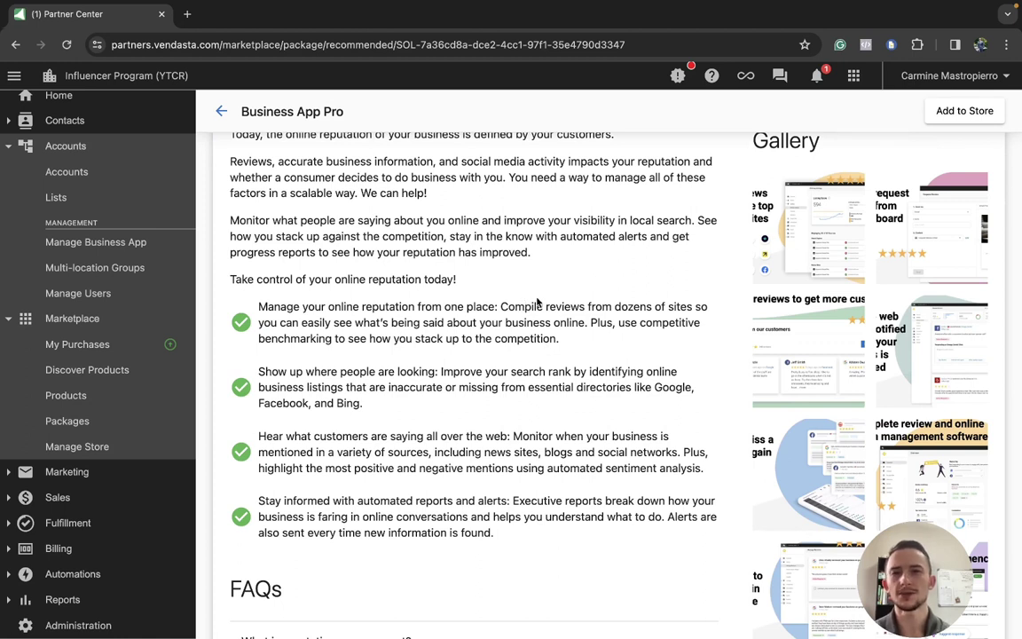
{"action": "scroll", "coordinate": [537, 302], "scroll_direction": "down", "scroll_amount": 1}
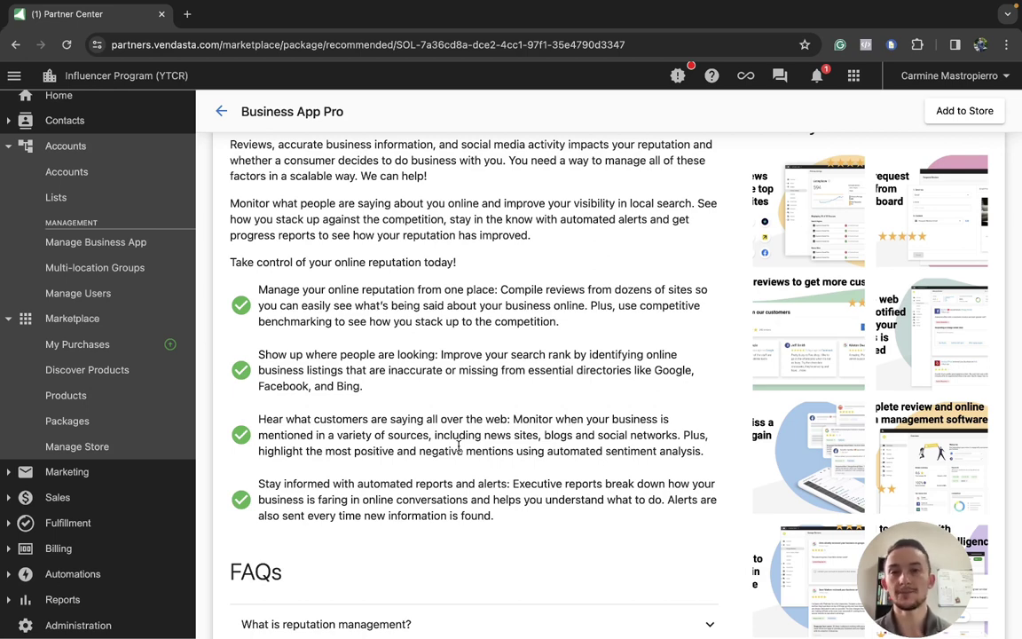
{"action": "scroll", "coordinate": [459, 447], "scroll_direction": "up", "scroll_amount": 3}
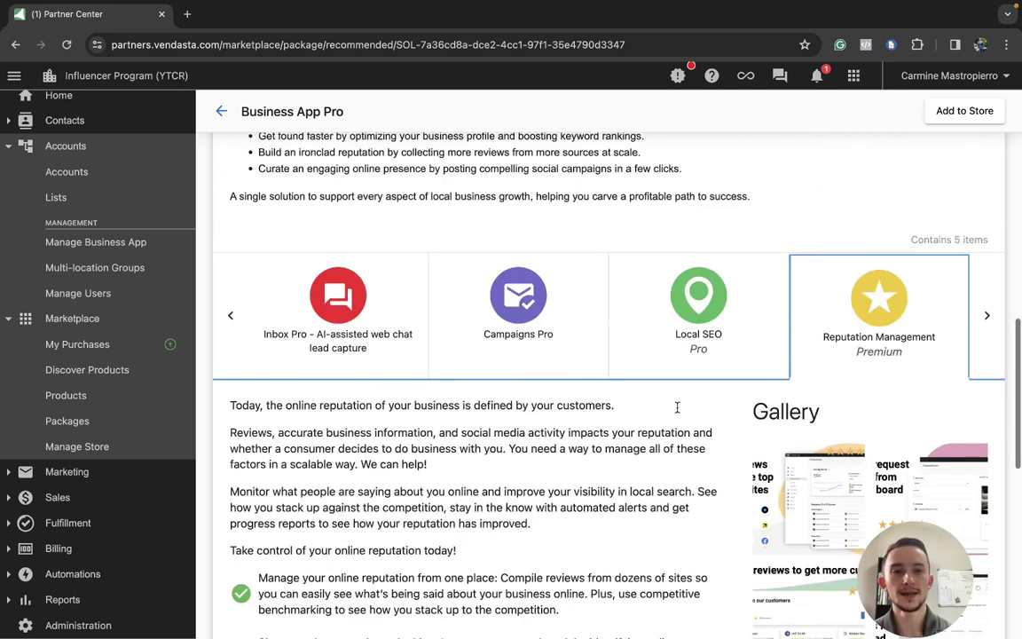
Review Social Marketing Pro's features, then return to the $90.50/month five-product table.
{"action": "left_click", "coordinate": [986, 315]}
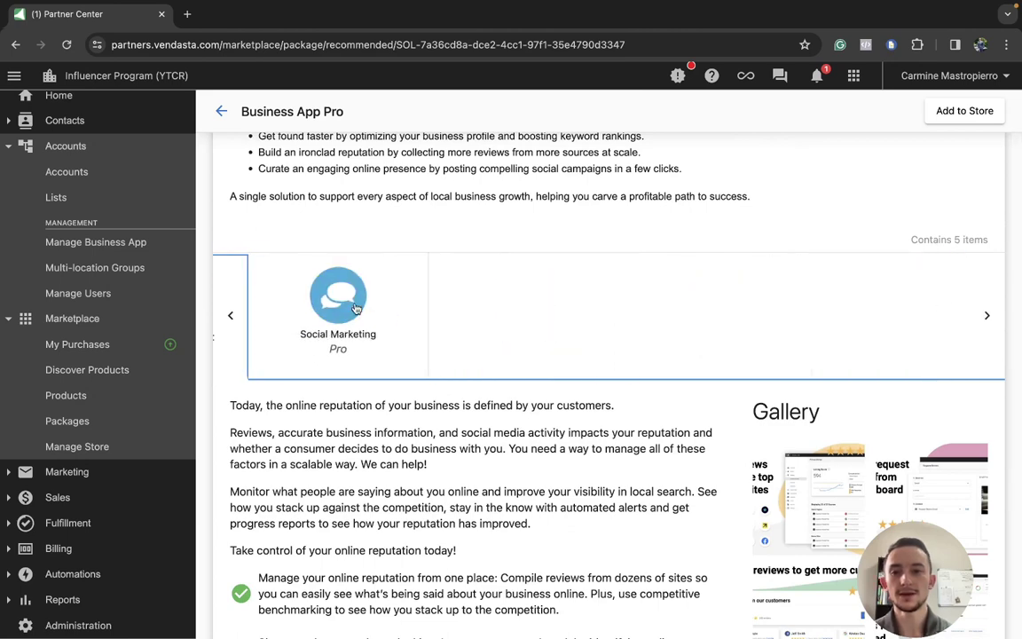
{"action": "left_click", "coordinate": [323, 282]}
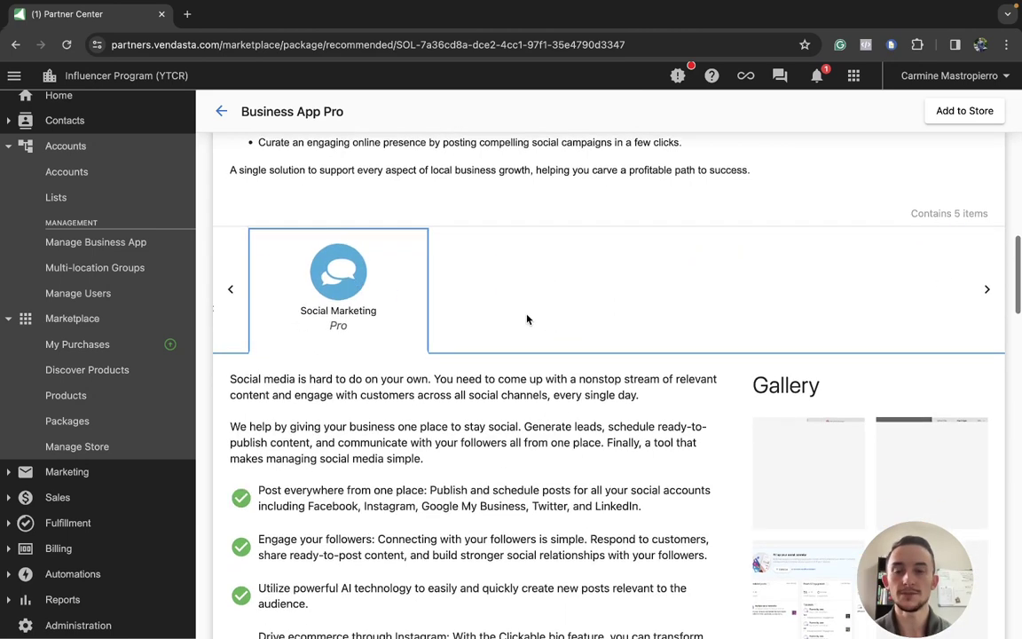
{"action": "scroll", "coordinate": [527, 320], "scroll_direction": "down", "scroll_amount": 5}
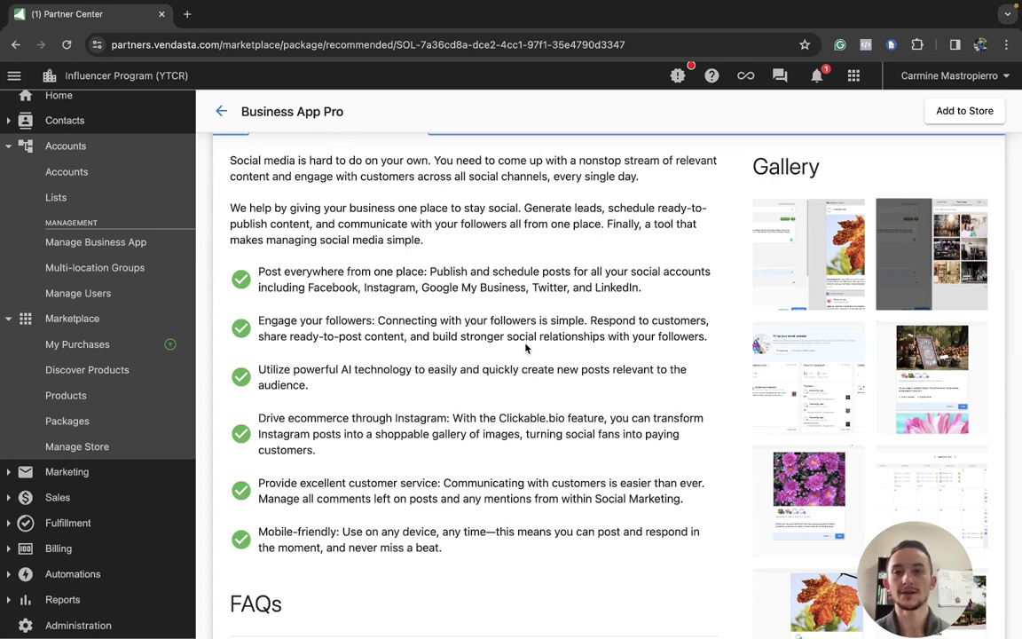
{"action": "scroll", "coordinate": [526, 349], "scroll_direction": "up", "scroll_amount": 1}
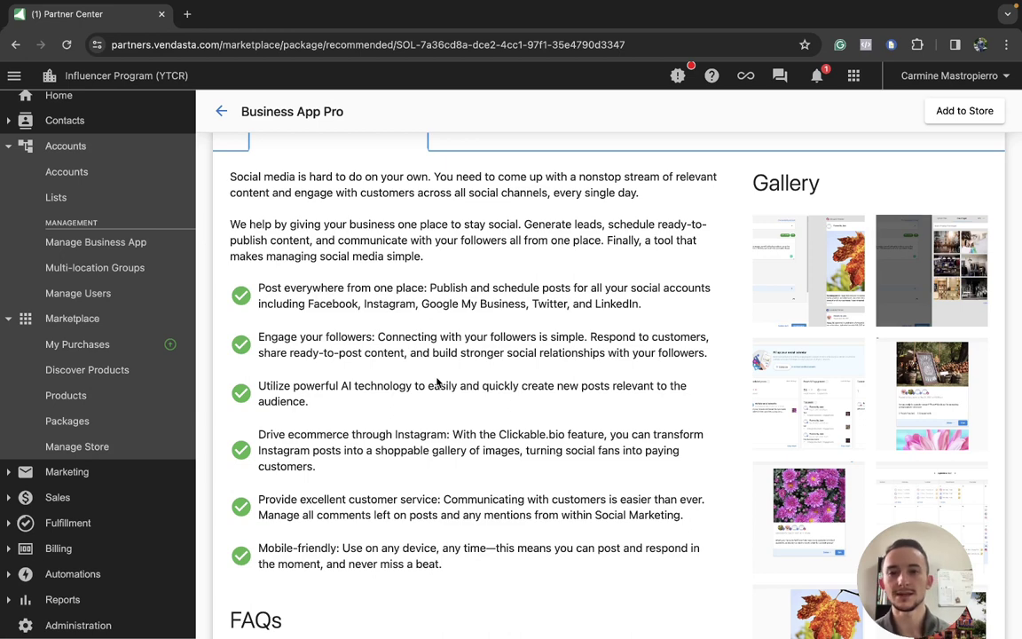
{"action": "scroll", "coordinate": [471, 333], "scroll_direction": "down", "scroll_amount": 1}
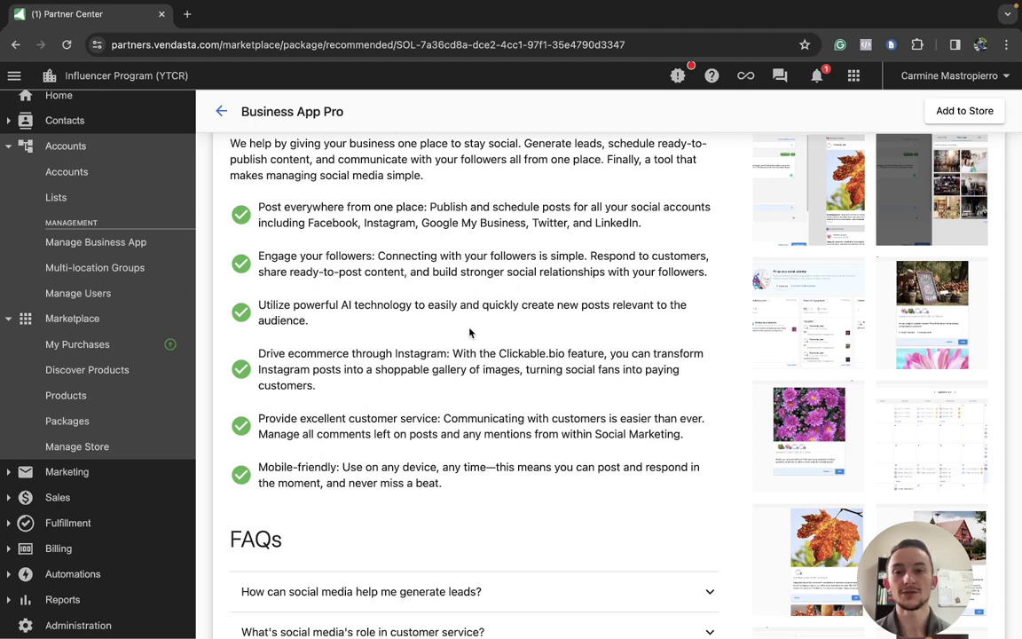
{"action": "scroll", "coordinate": [470, 333], "scroll_direction": "up", "scroll_amount": 1}
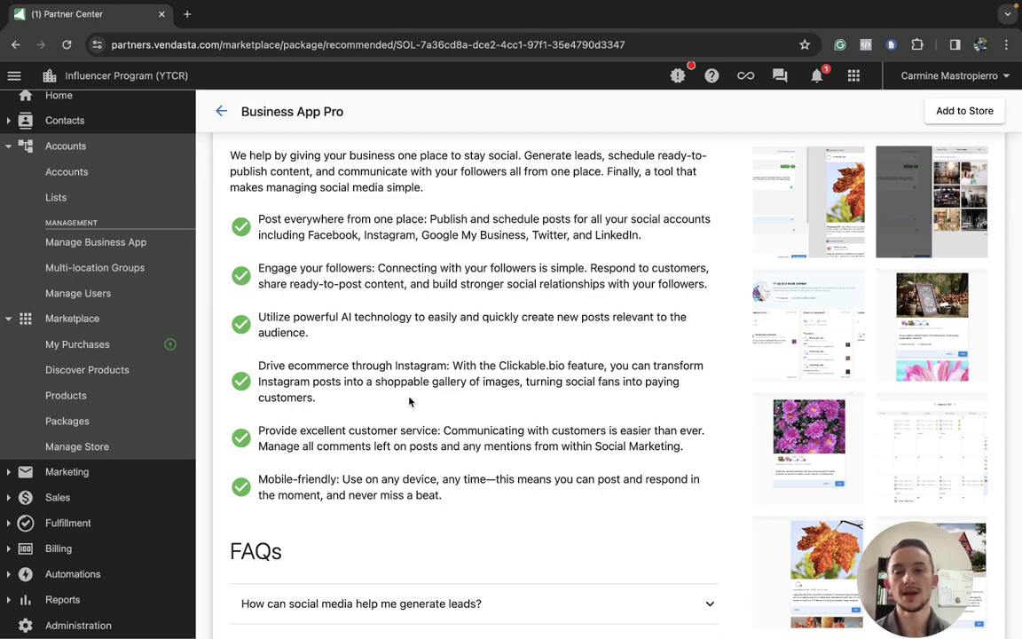
{"action": "scroll", "coordinate": [409, 402], "scroll_direction": "up", "scroll_amount": 5}
{"action": "scroll", "coordinate": [409, 402], "scroll_direction": "up", "scroll_amount": 2}
{"action": "scroll", "coordinate": [589, 404], "scroll_direction": "up", "scroll_amount": 2}
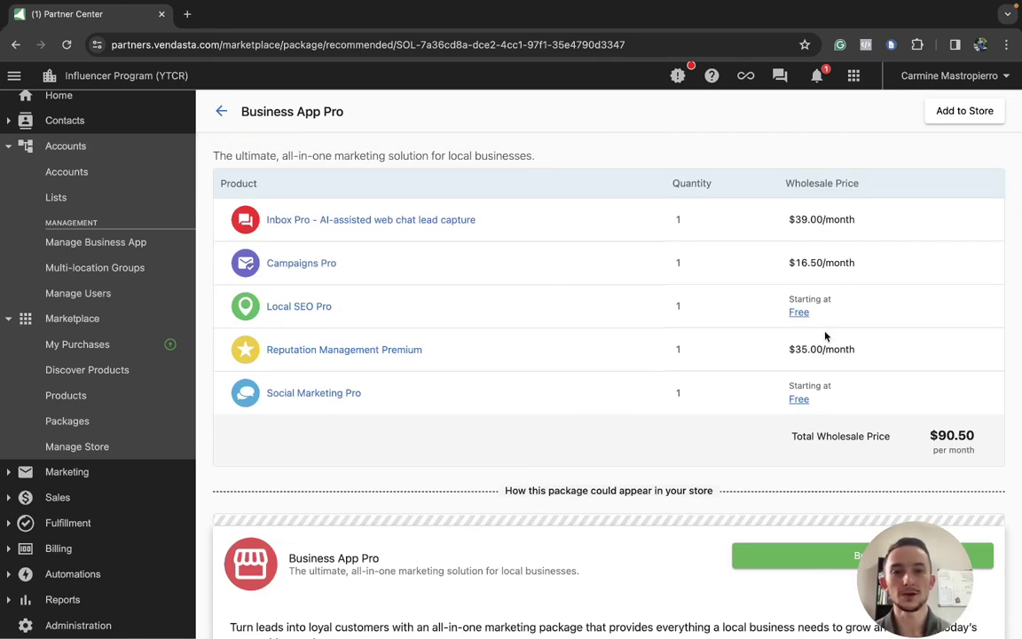
Add a store copy of Business App Pro, keeping the name Business App Pro.
{"action": "left_click", "coordinate": [954, 112]}
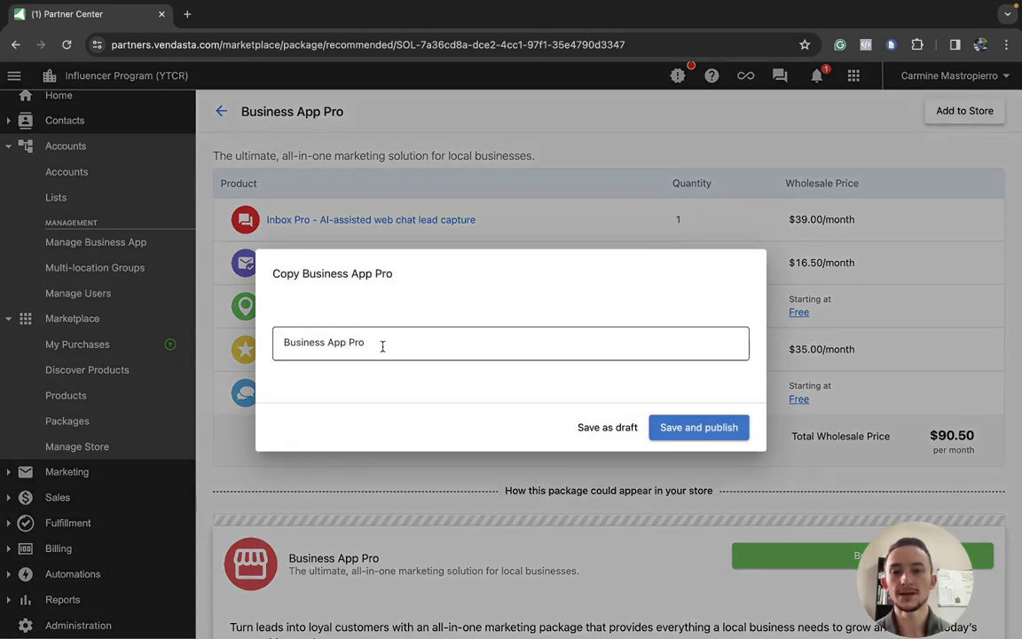
{"action": "left_click", "coordinate": [382, 346]}
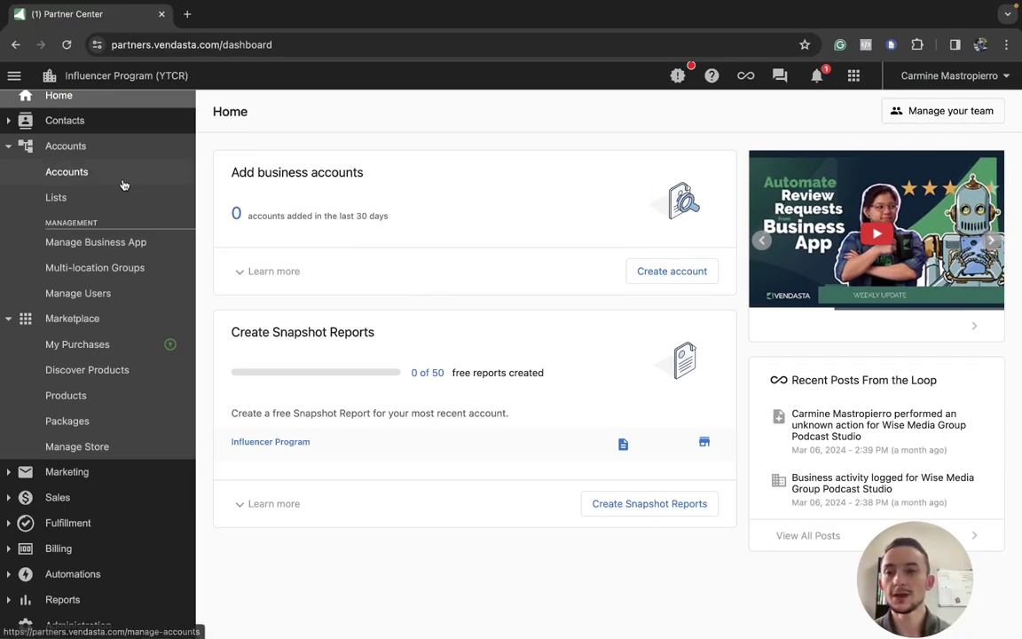
Start a product order for Wise Media Group Podcast Studio and select the Business App Pro package.
{"action": "left_click", "coordinate": [86, 173]}
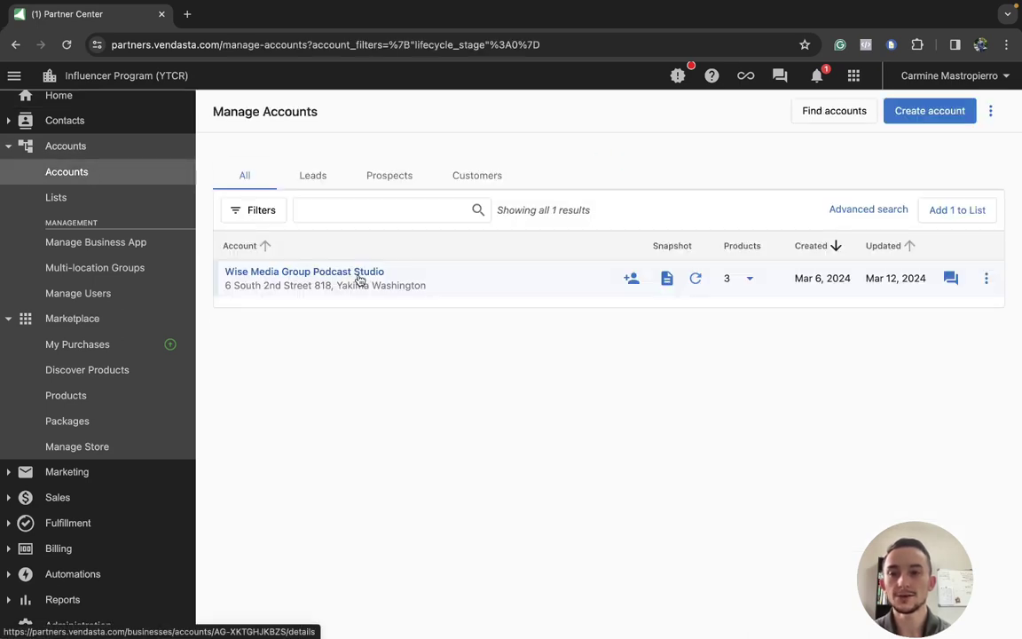
{"action": "left_click", "coordinate": [338, 276]}
{"action": "scroll", "coordinate": [792, 308], "scroll_direction": "down", "scroll_amount": 3}
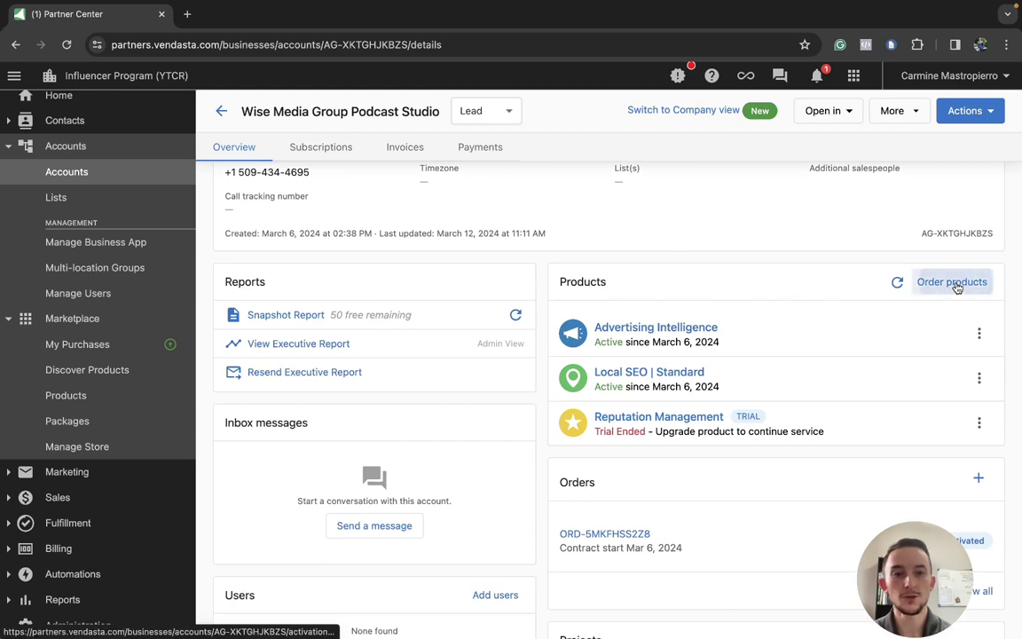
{"action": "left_click", "coordinate": [949, 283]}
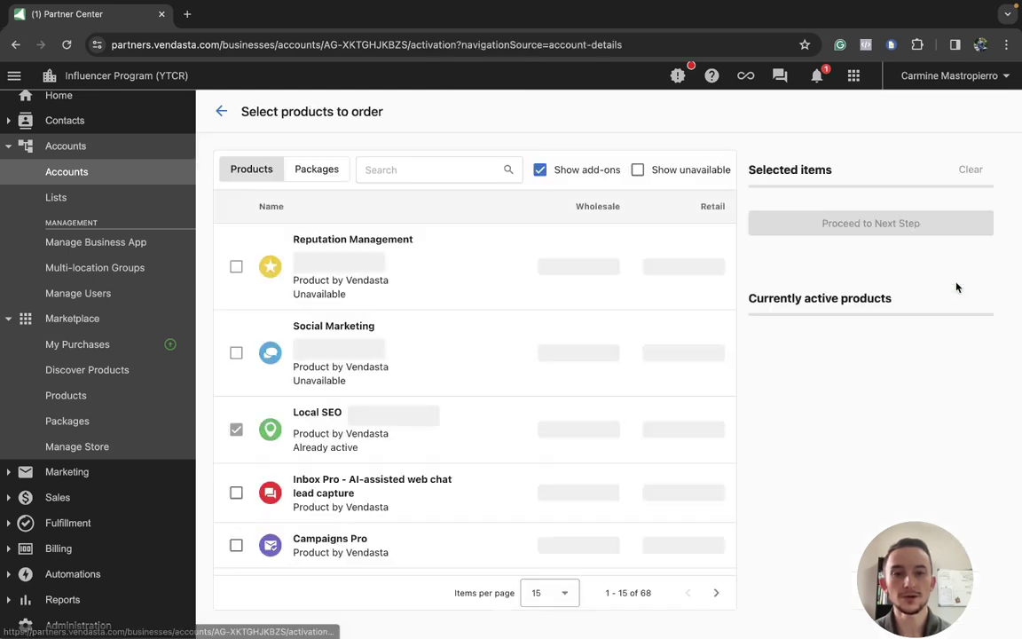
{"action": "left_click", "coordinate": [316, 168]}
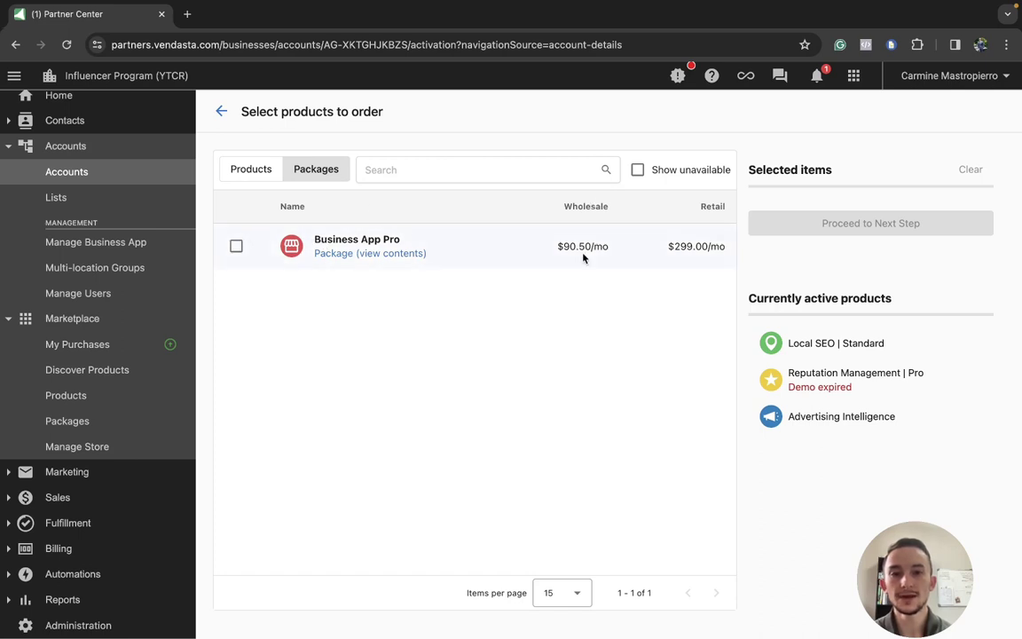
{"action": "left_click", "coordinate": [234, 246]}
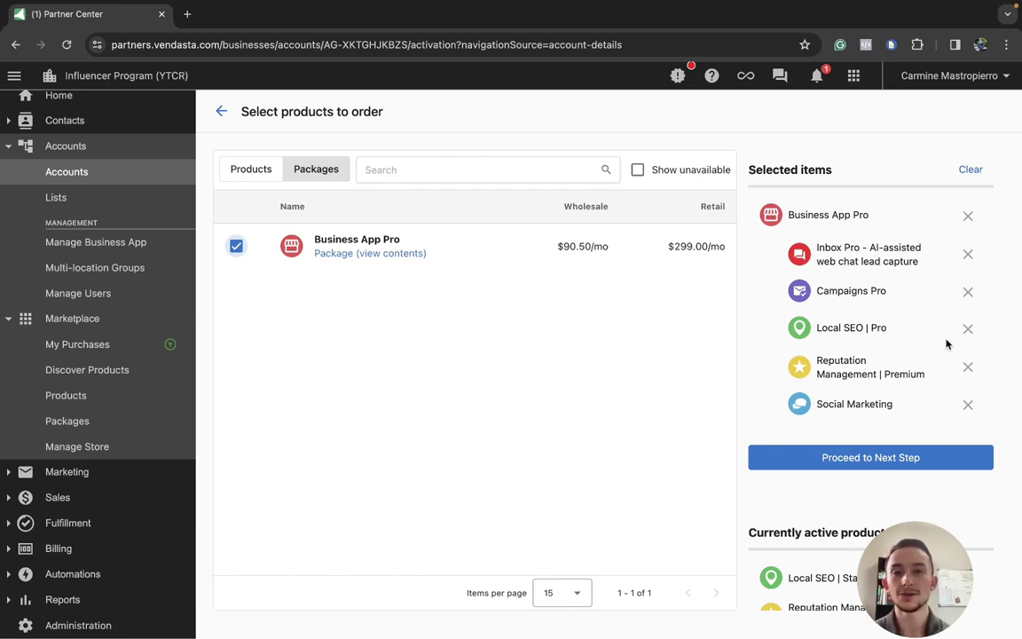
On the Confirm Order page, change Business App Pro's retail price to $200/month.
{"action": "left_click", "coordinate": [869, 456]}
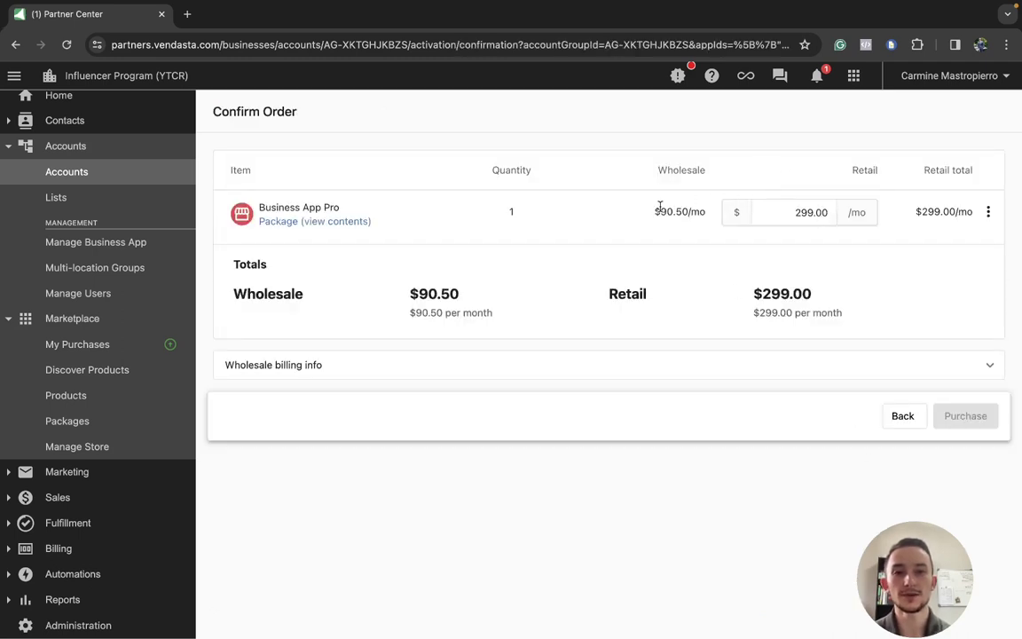
{"action": "left_click_drag", "start_coordinate": [648, 210], "coordinate": [704, 211]}
{"action": "left_click", "coordinate": [760, 239]}
{"action": "double_click", "coordinate": [797, 219]}
{"action": "type", "text": "2,0"}
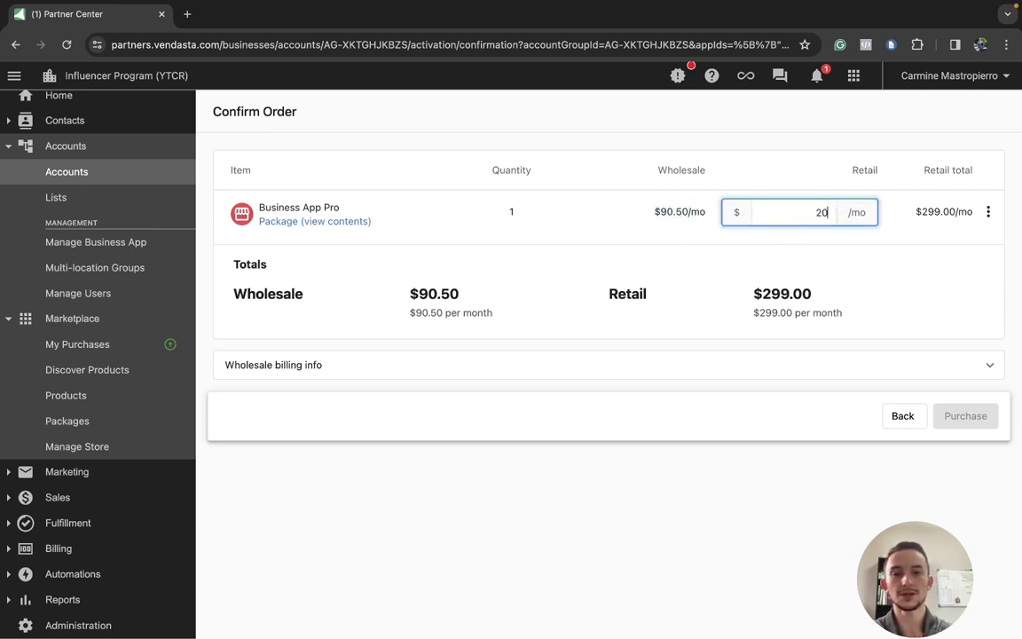
{"action": "type", "text": "00"}
{"action": "key", "text": "BackSpace"}
{"action": "left_click", "coordinate": [743, 156]}
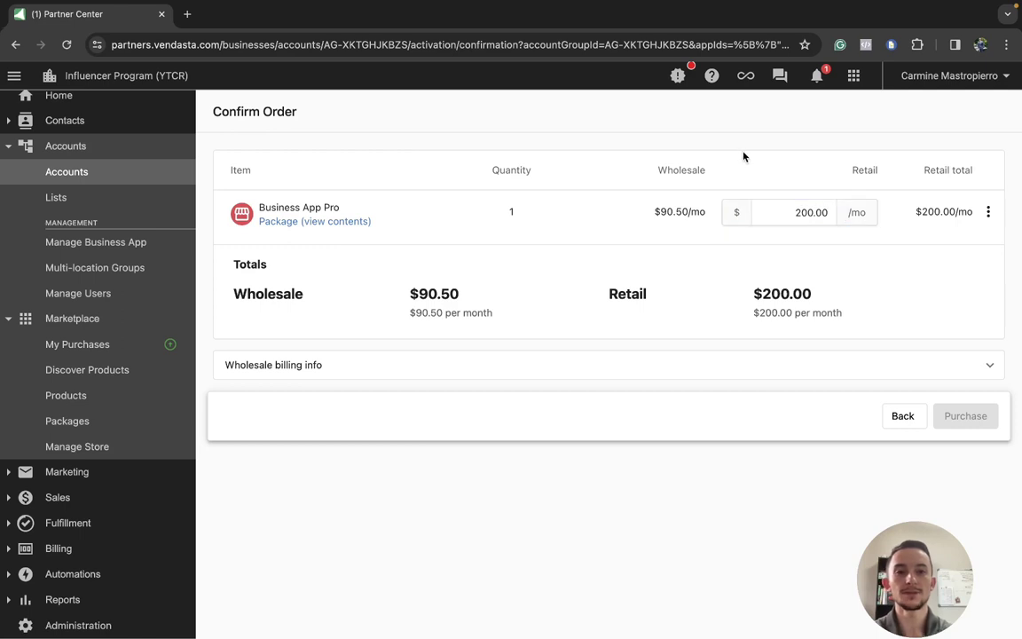